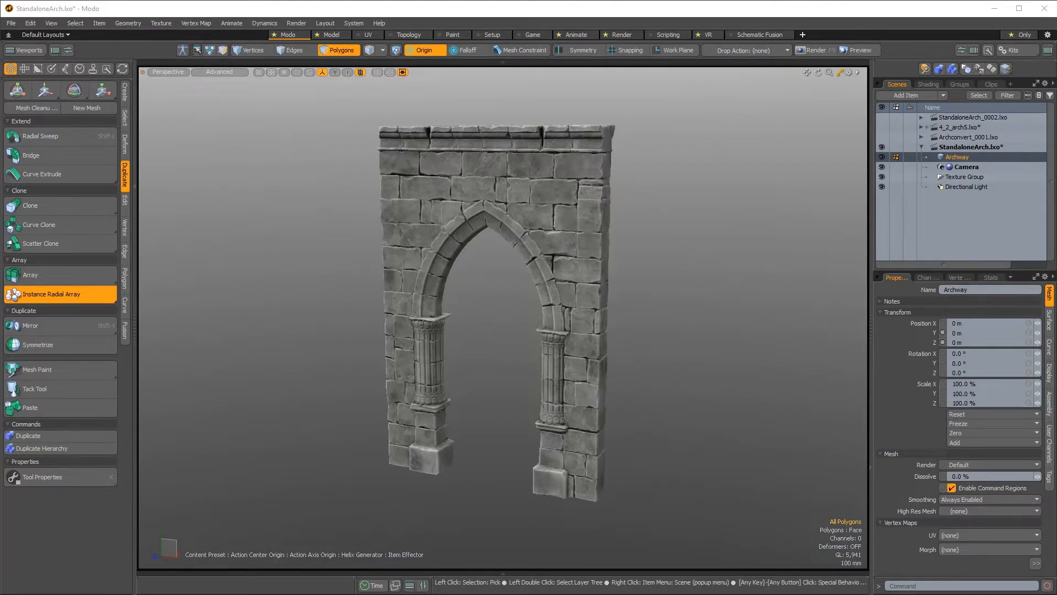
Step: Open the Unreal Bridge kit, place its palette over the viewport's edge and start the bridge server
left_click(1012, 49)
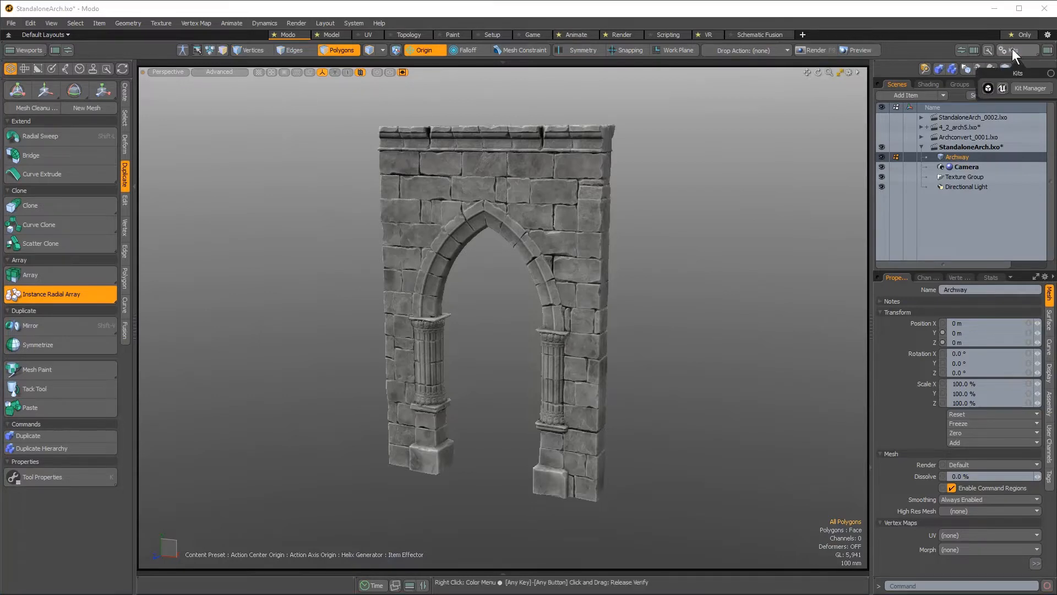
left_click(1004, 89)
left_click_drag(1001, 107, 796, 85)
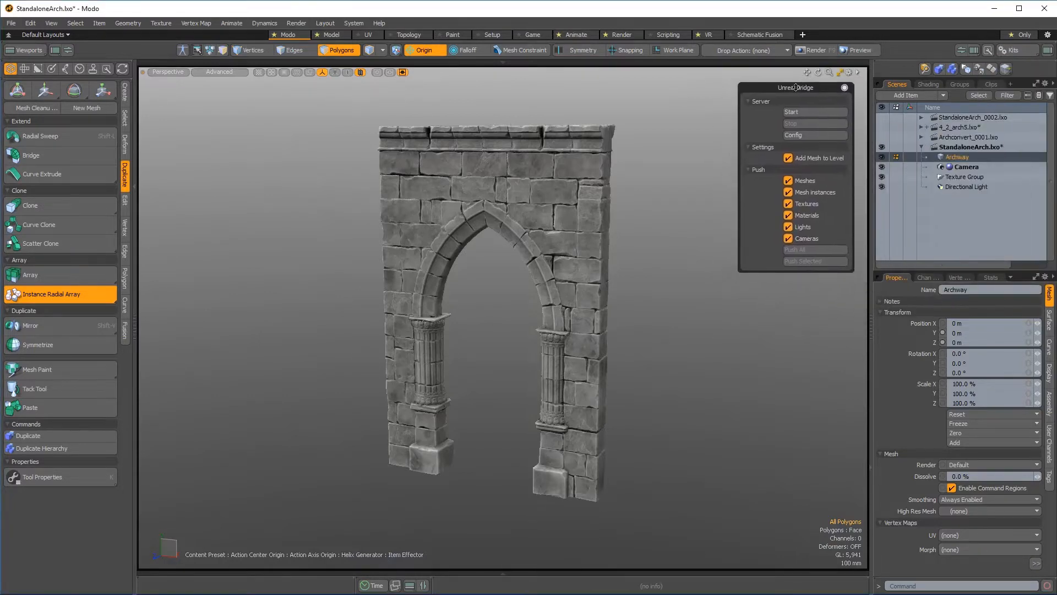
left_click(798, 113)
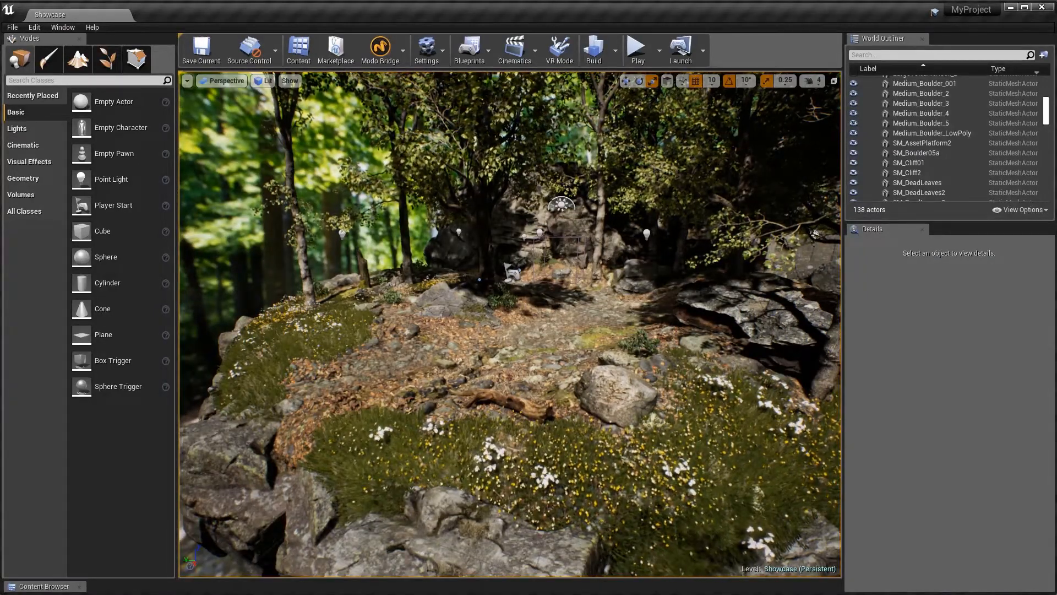
Step: In Unreal Editor, start the Modo Bridge client and push only the SM_AssetPlatform2 ground platform to Modo
left_click(378, 57)
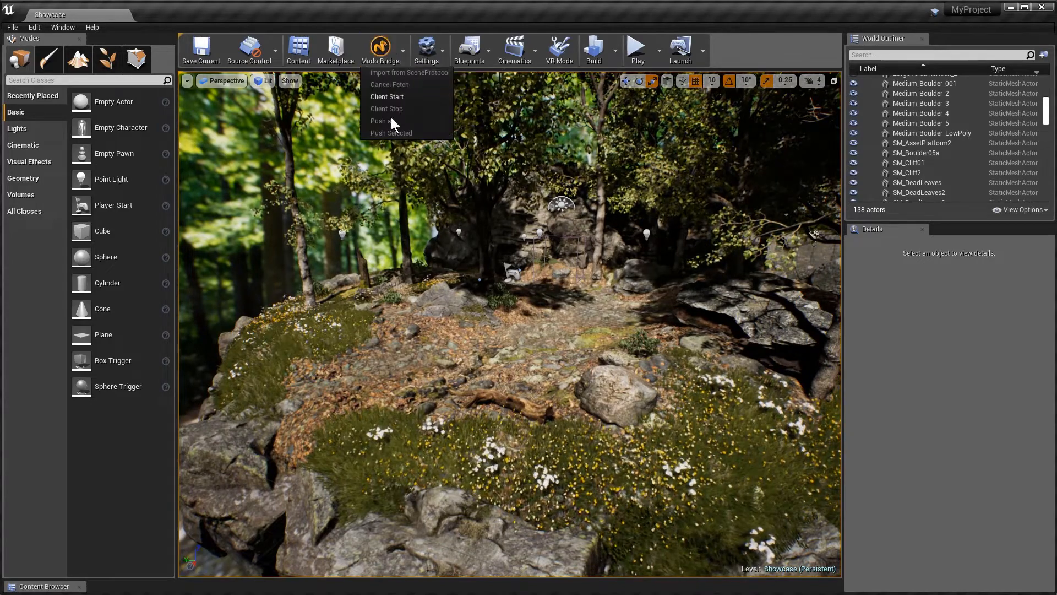
left_click(387, 96)
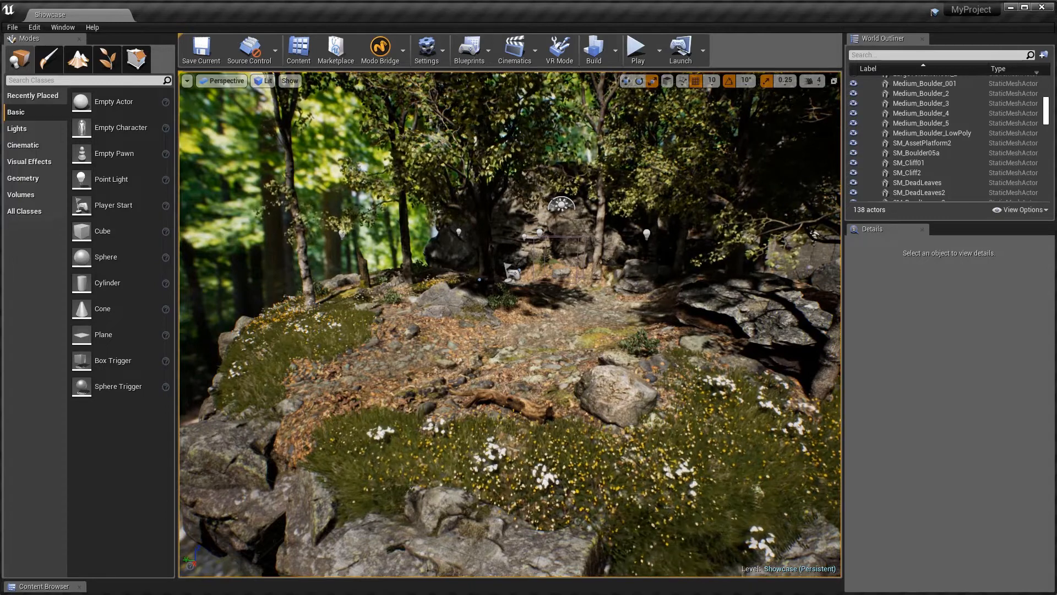
left_click(479, 354)
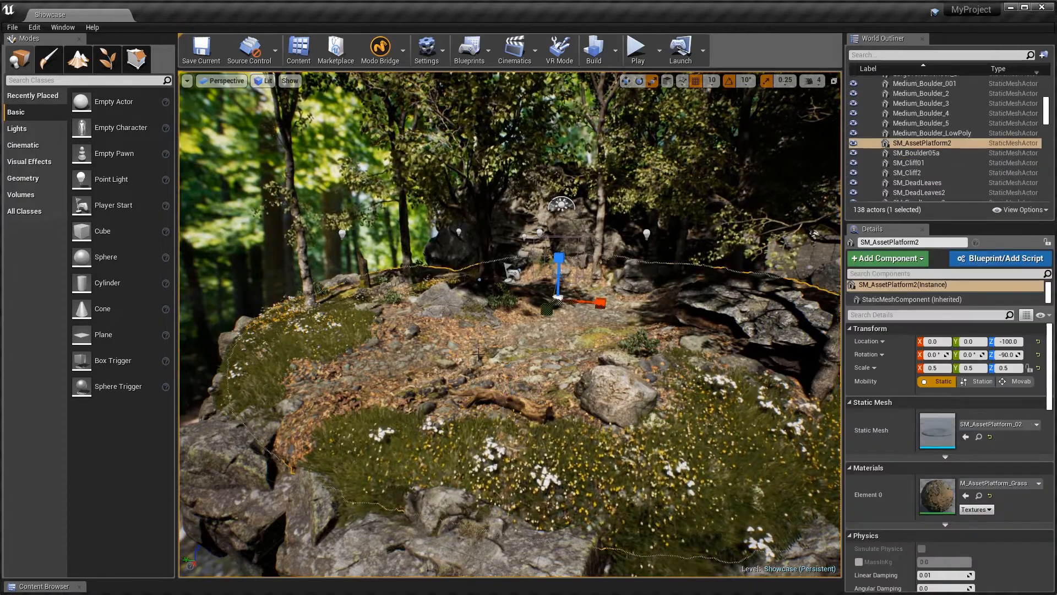
left_click(384, 58)
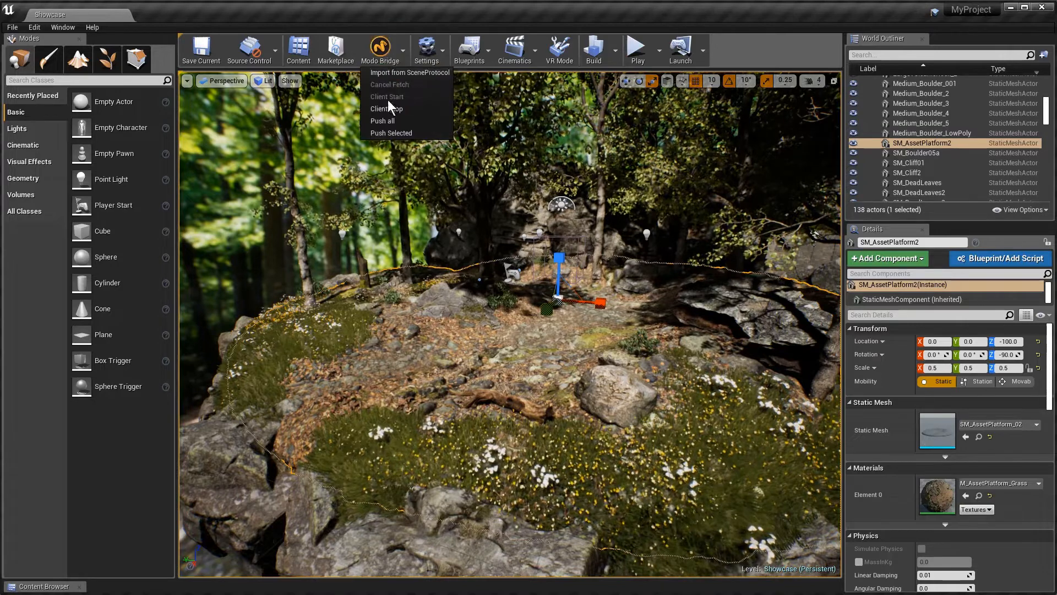
left_click(392, 132)
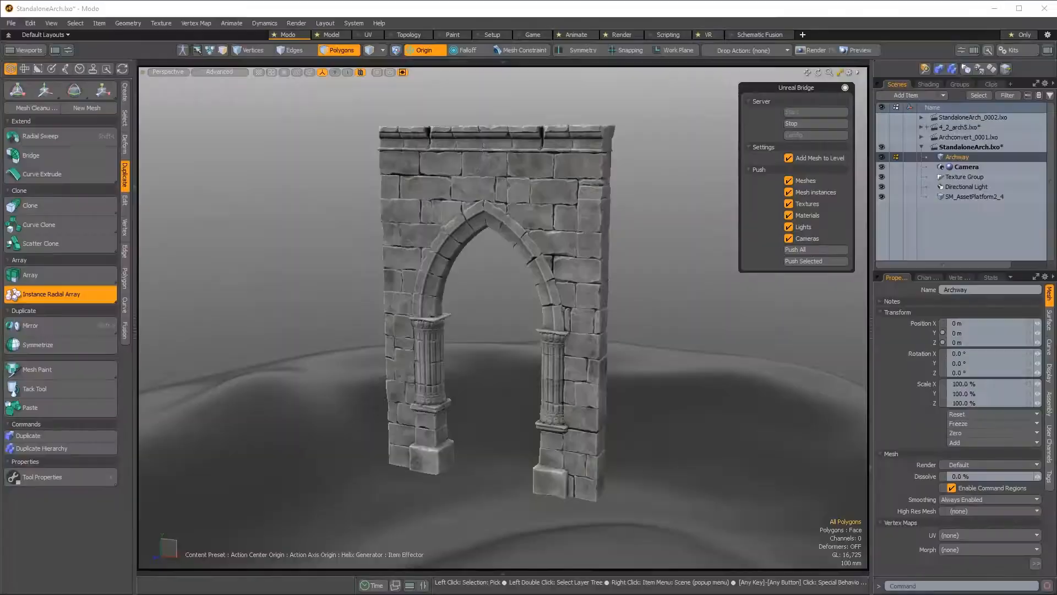
Step: Back in Modo, examine the ground platform received from Unreal and its external material in the Shader Tree
left_click_drag(634, 399, 329, 389, "alt")
left_click_drag(329, 389, 358, 413, "alt")
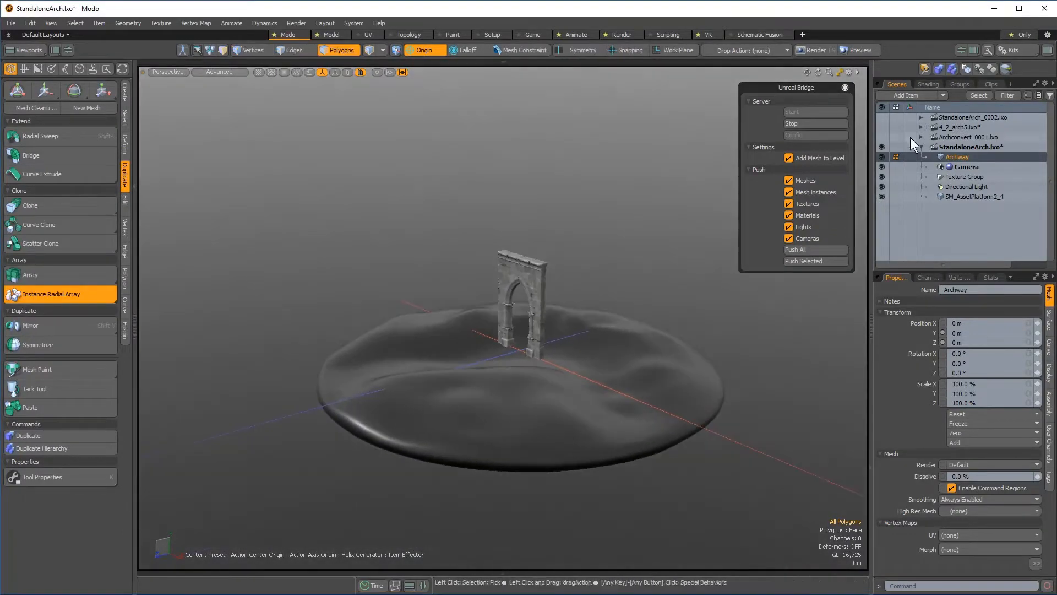
left_click(921, 86)
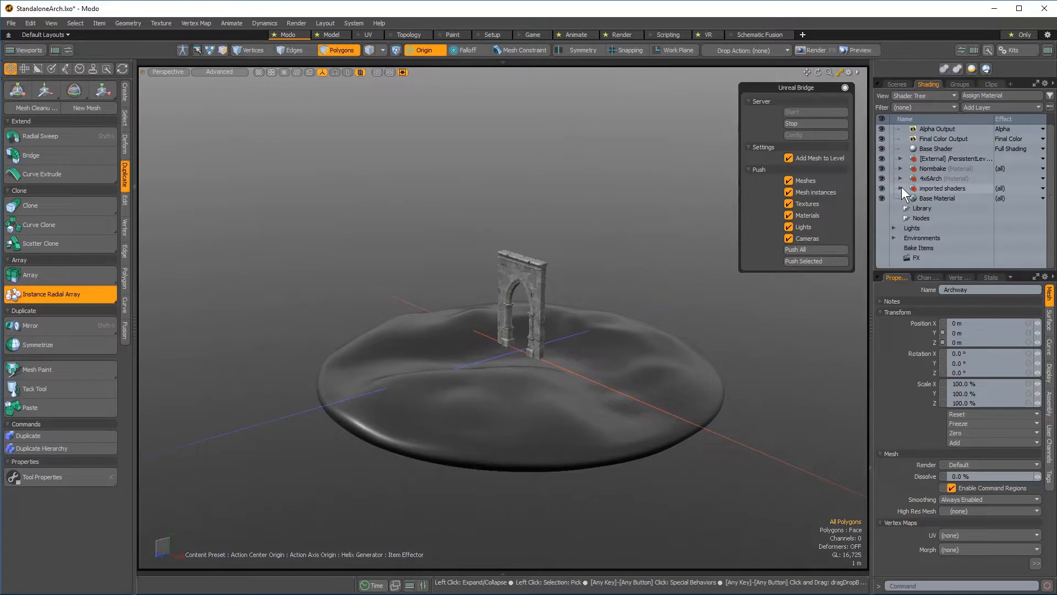
left_click(900, 158)
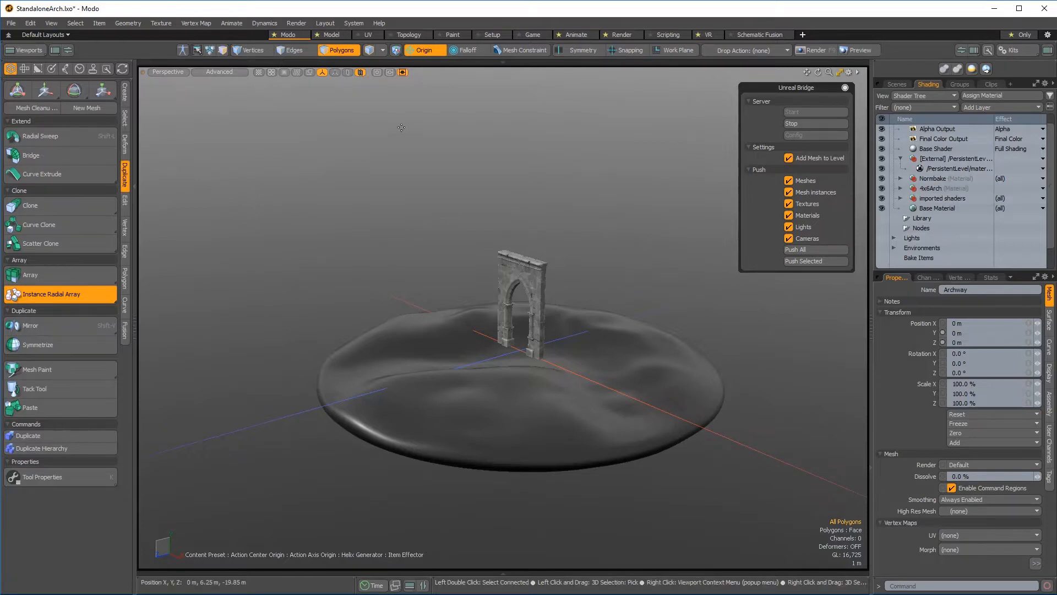
Step: Move the archway item to the platform's edge, at Y -900 mm and Z 11.65 m
left_click(339, 49)
left_click(518, 262)
key("w")
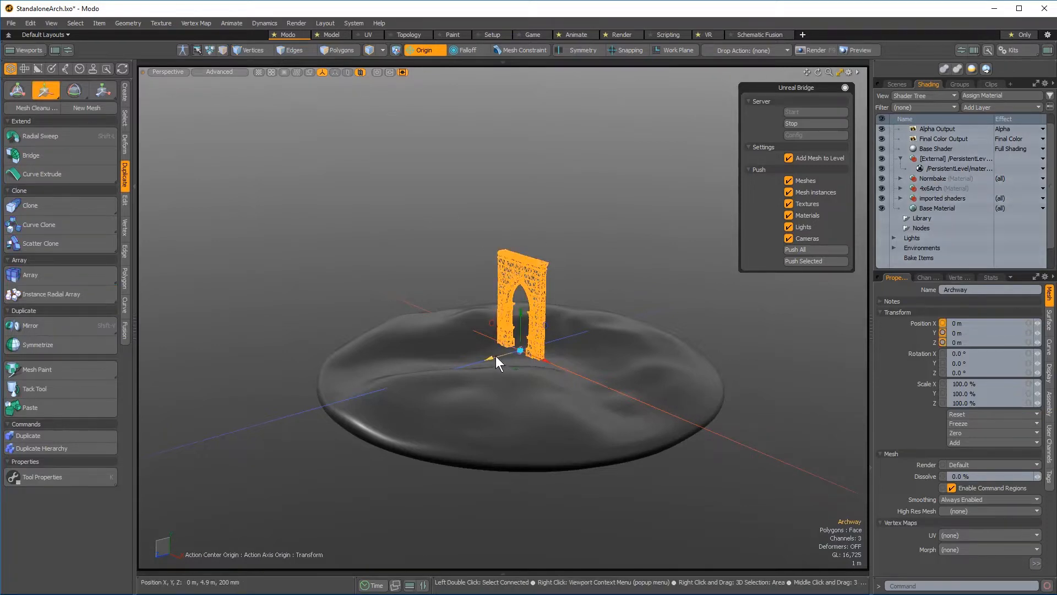
left_click_drag(496, 356, 324, 404)
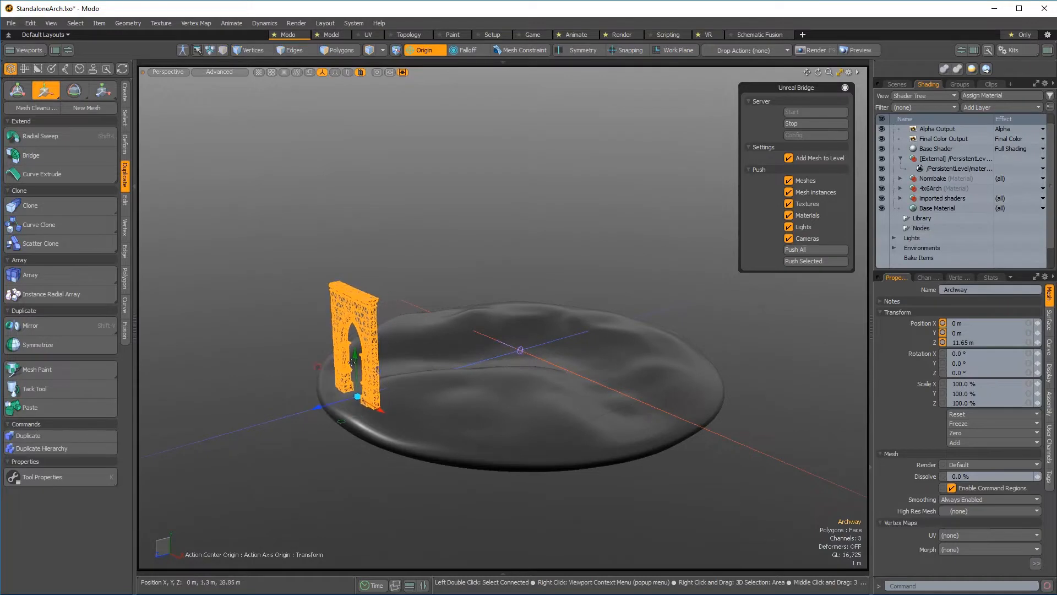
left_click_drag(355, 362, 355, 379)
left_click_drag(427, 392, 504, 391, "alt")
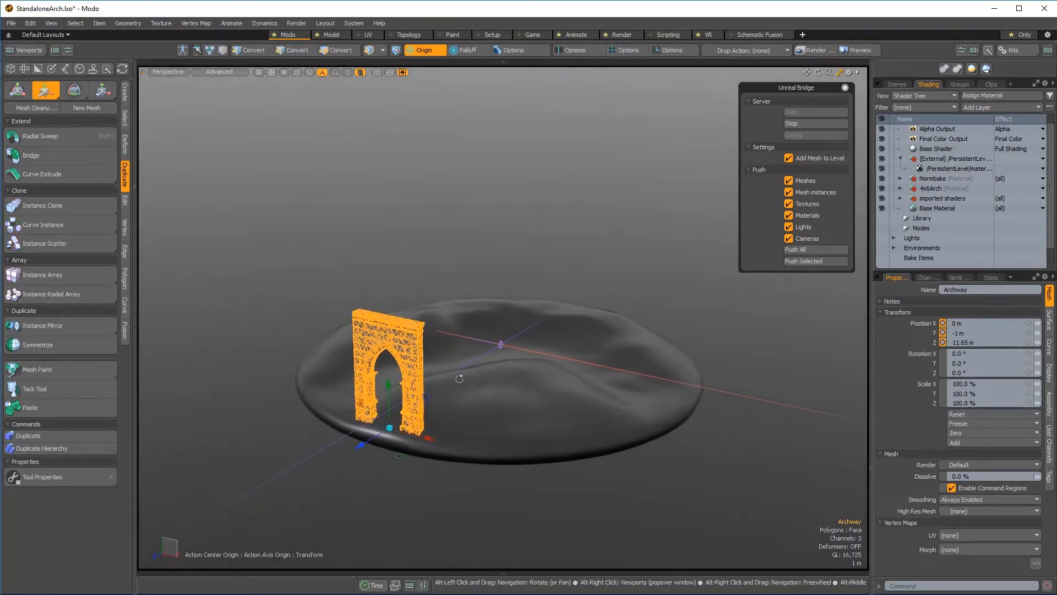
left_click_drag(387, 384, 387, 380)
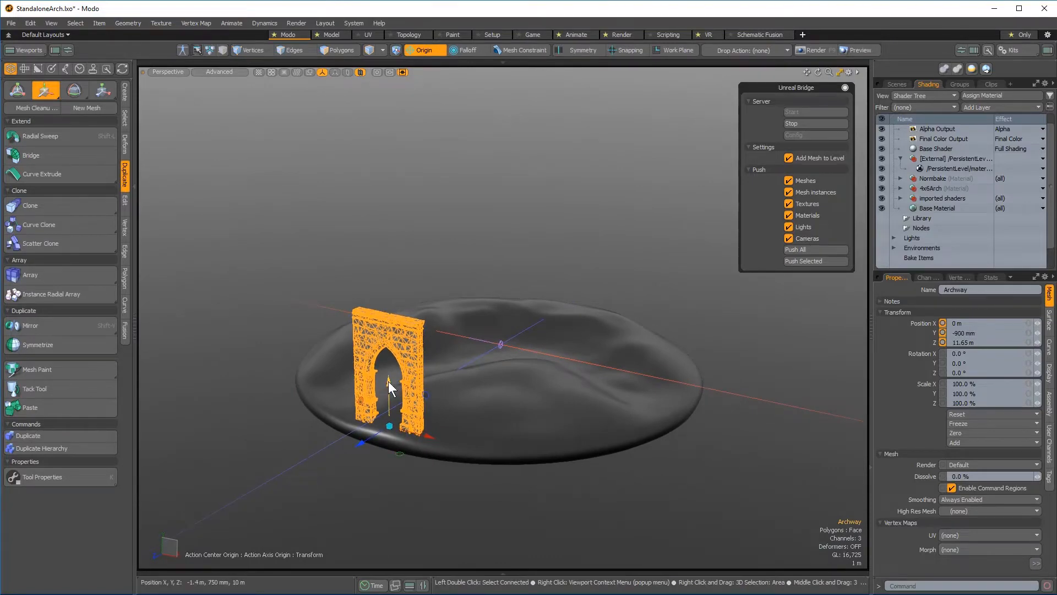
key("space")
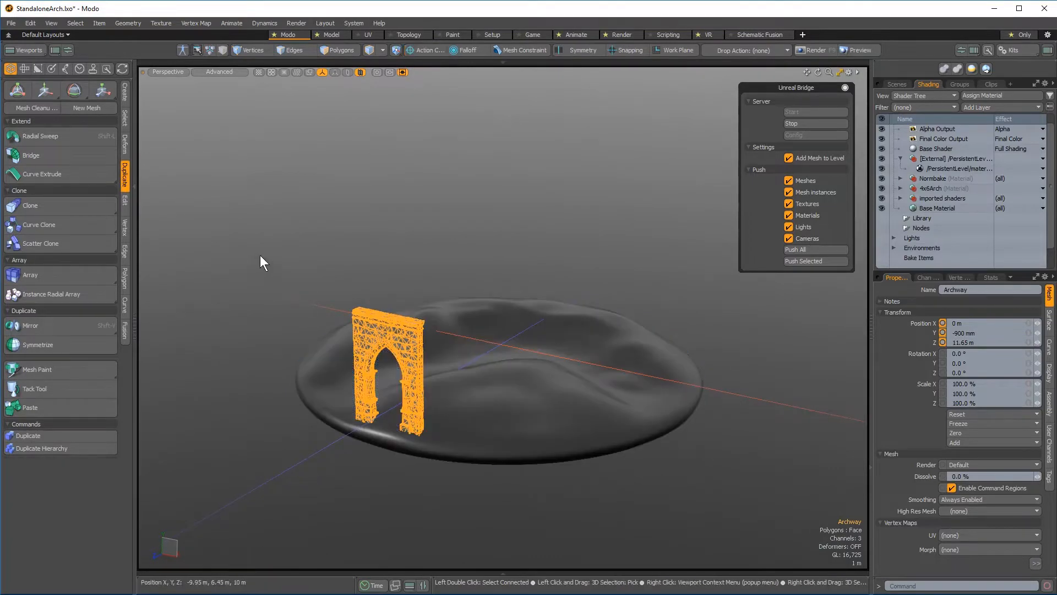
Step: Create an Instance Radial Array of the archway around the platform, using the origin as action center
left_click(339, 50)
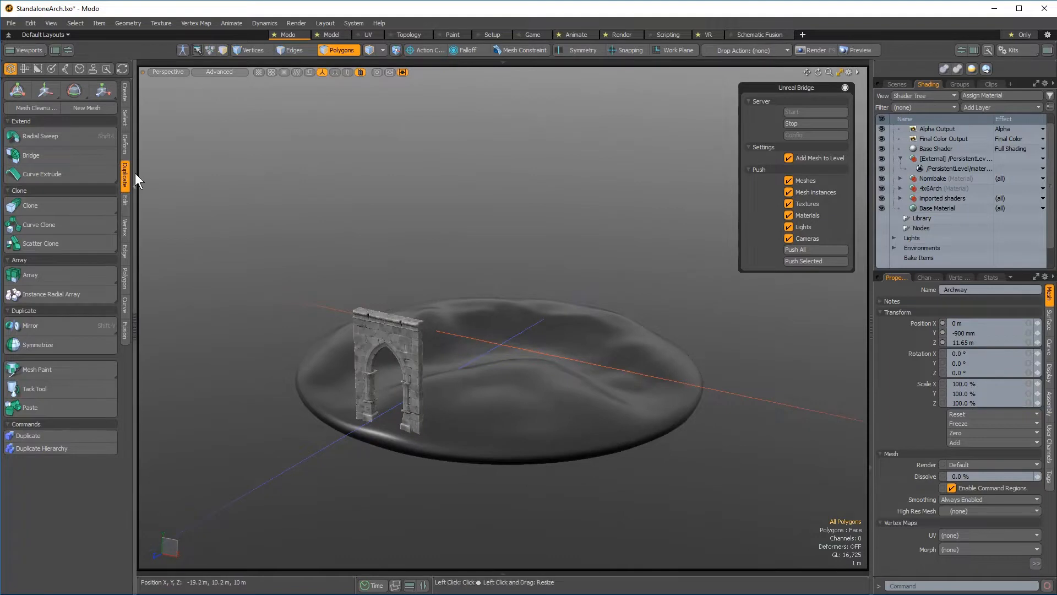
left_click(58, 295)
left_click_drag(348, 368, 437, 365, "alt")
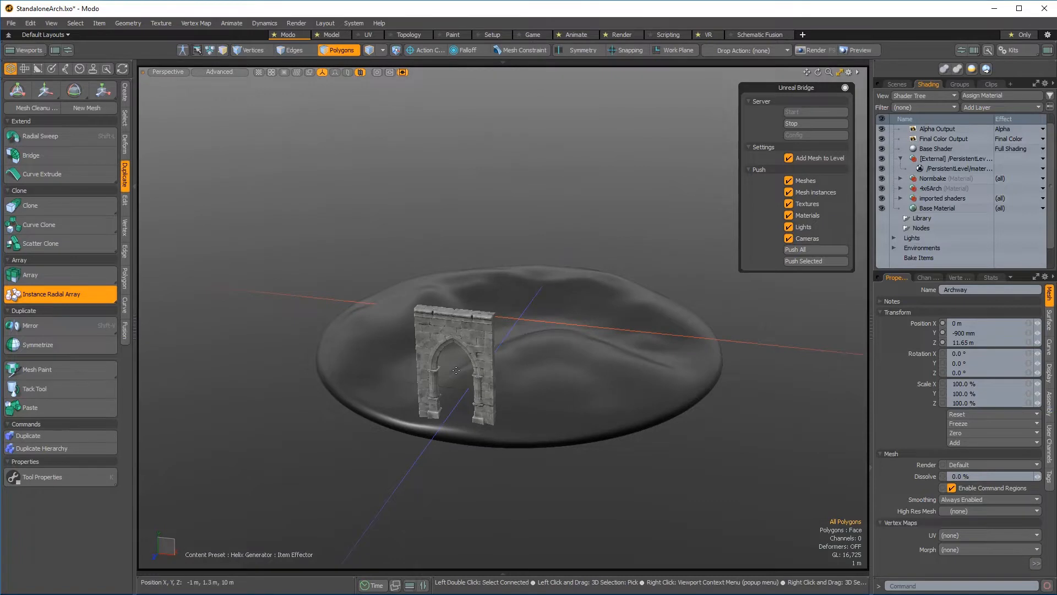
key("alt+o")
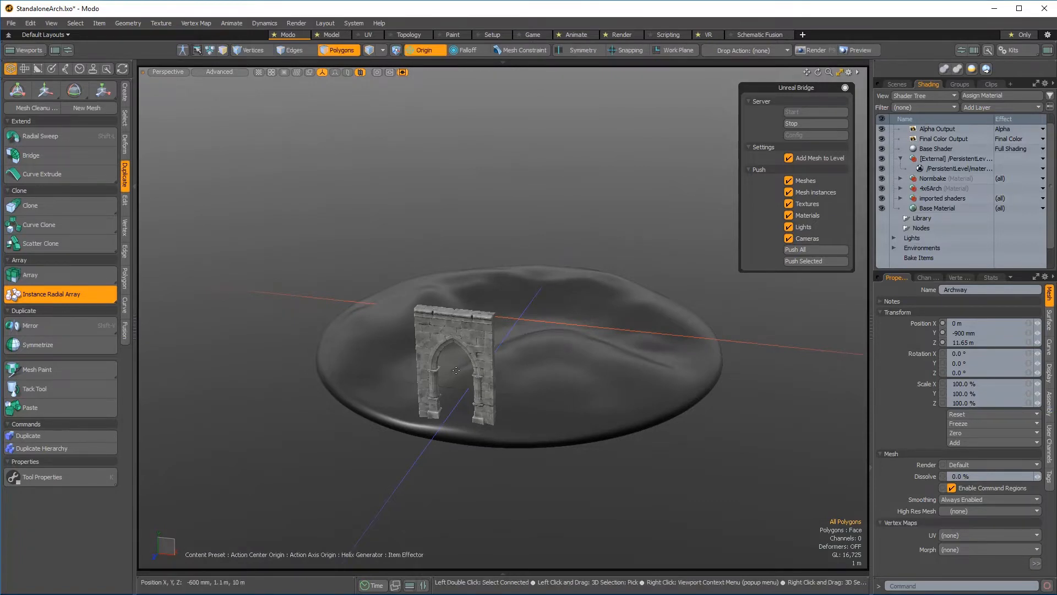
left_click(456, 370)
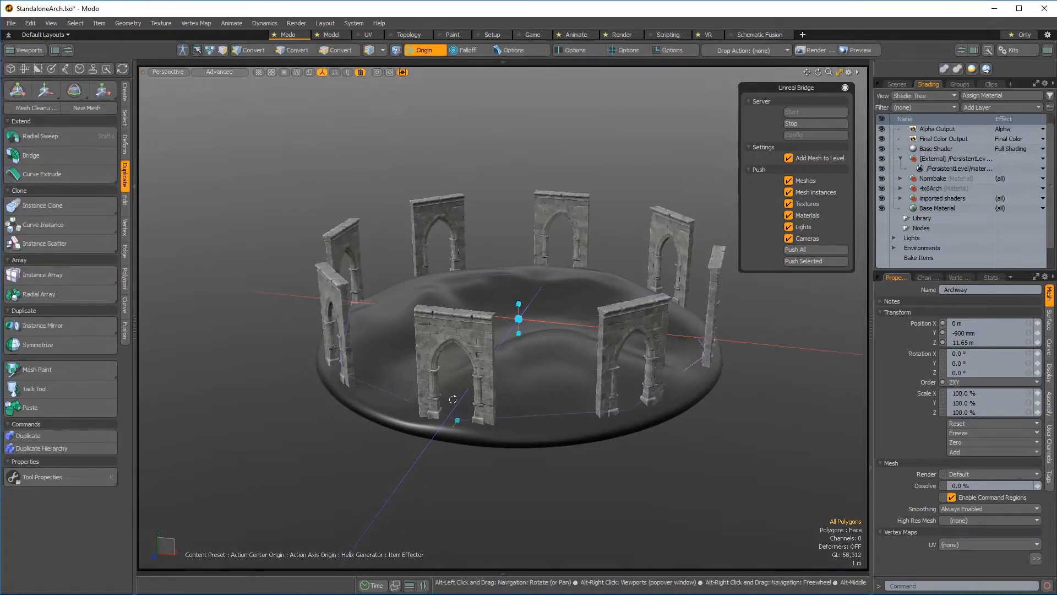
mouse_move(455, 371)
left_mouse_down("alt")
mouse_move(673, 361)
mouse_move(450, 338)
mouse_move(446, 365)
left_mouse_up("alt")
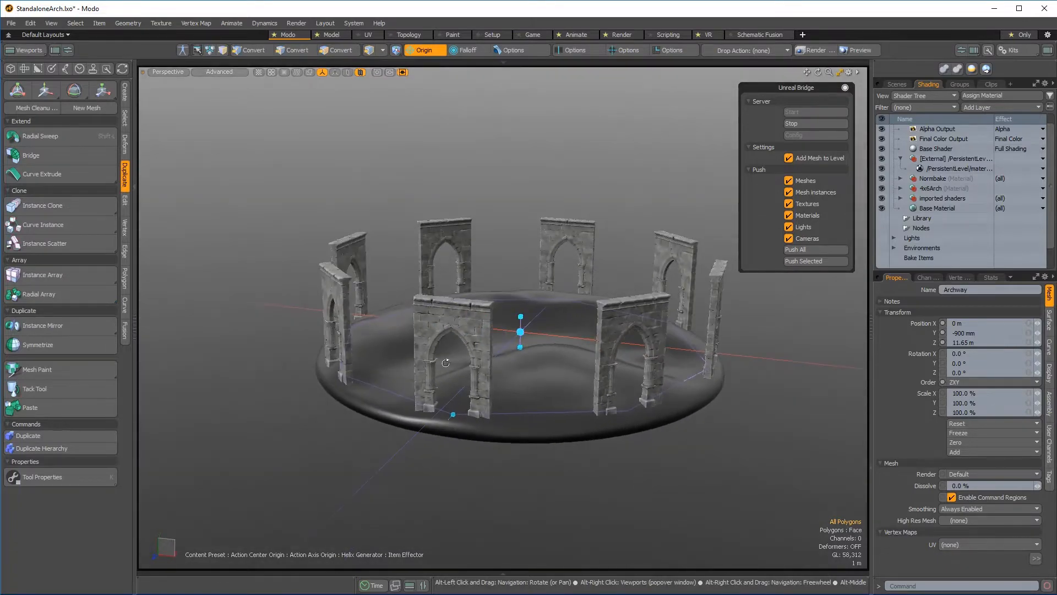
key("space")
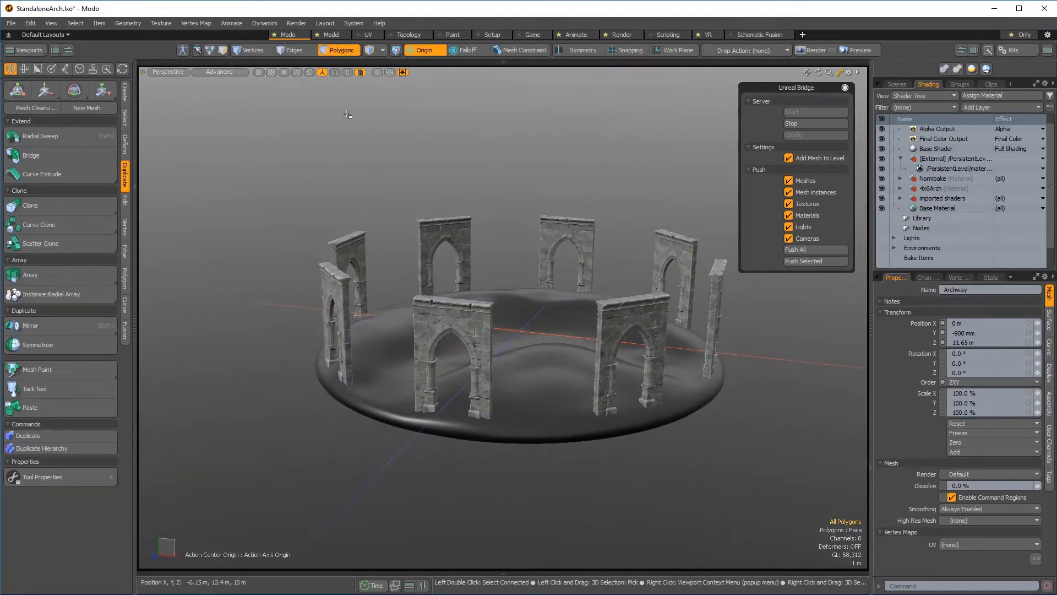
Step: Delete the ground platform SM_AssetPlatform2_4 and enlarge the scene item list to show all archway instances
left_click(341, 50)
left_click(557, 389)
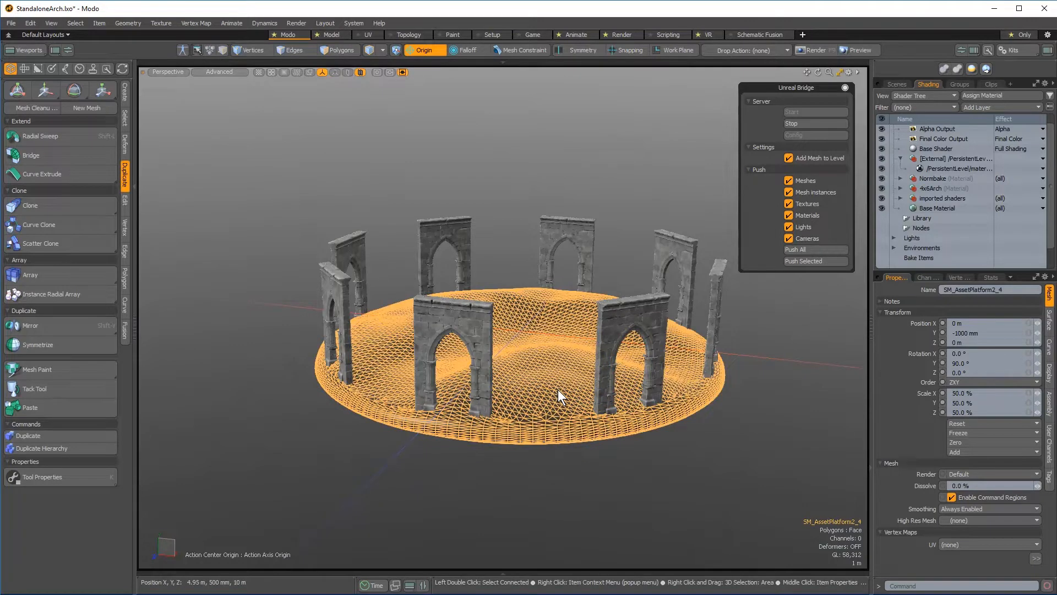
key("Delete")
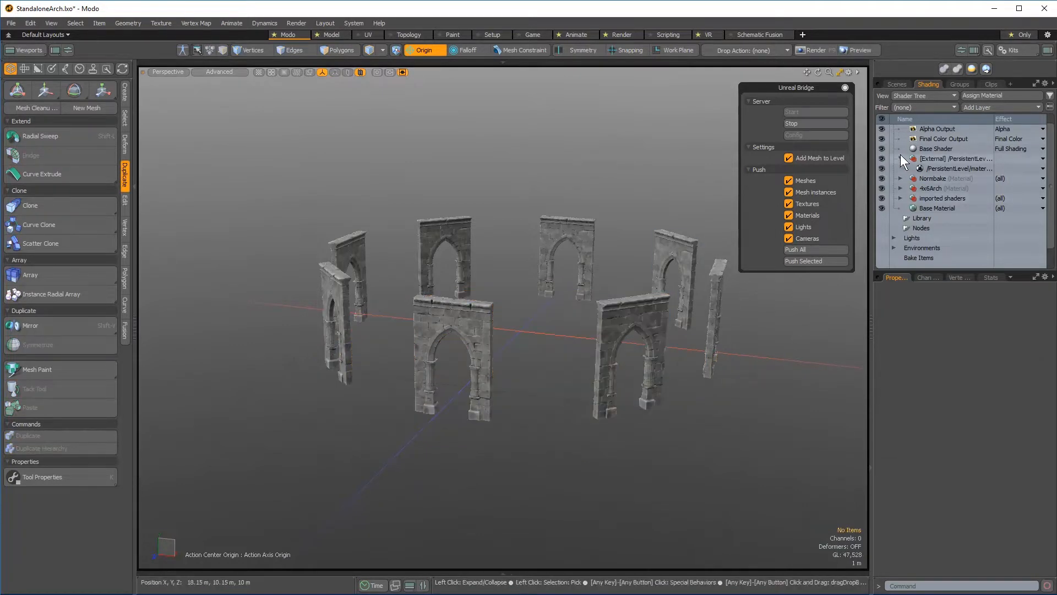
left_click(897, 84)
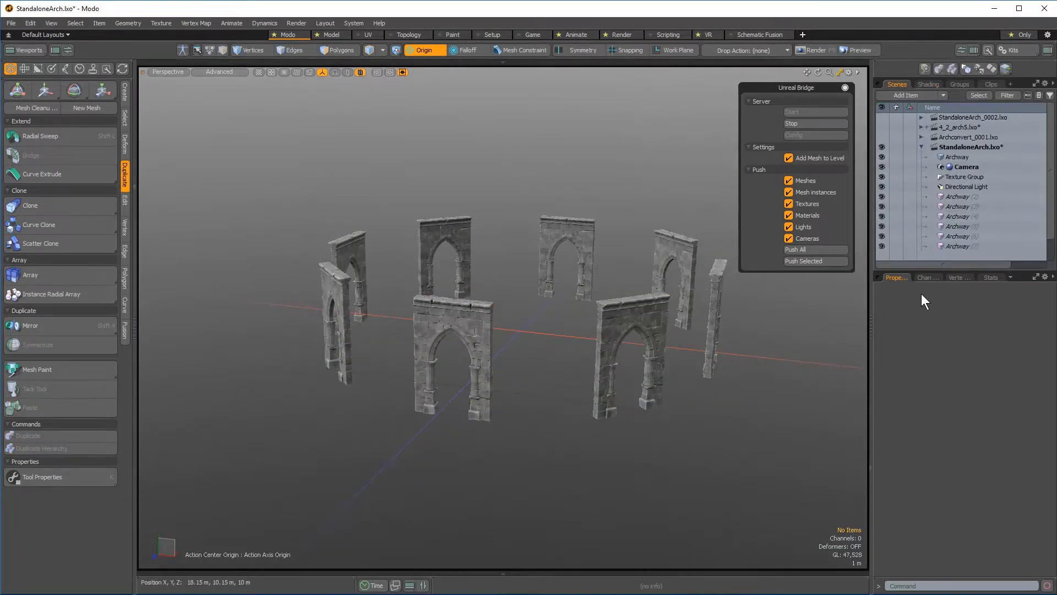
left_click_drag(920, 270, 926, 329)
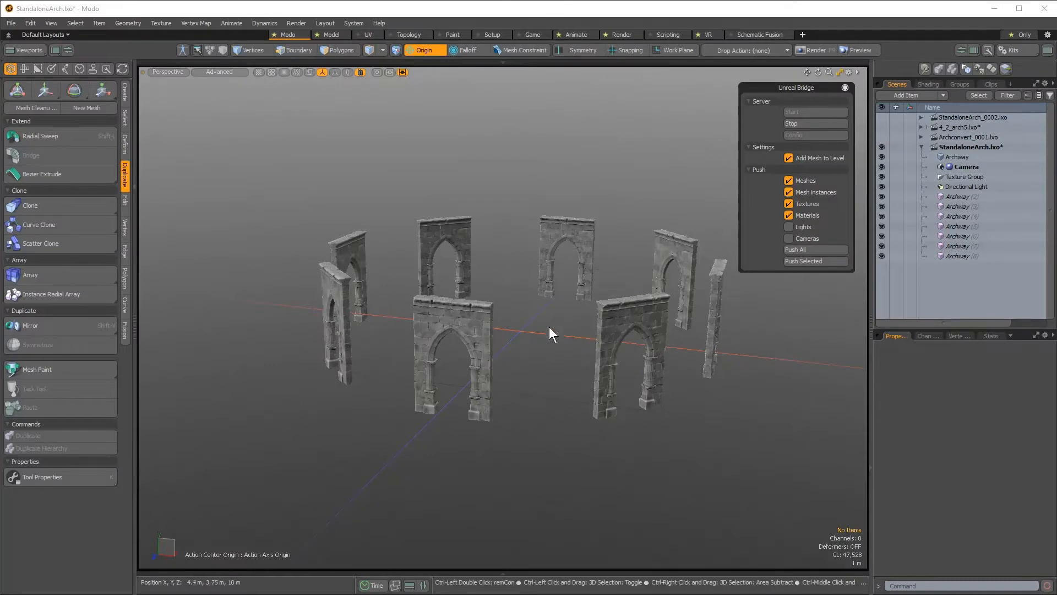
Step: Create a new empty scene, and from Unreal Editor push the actors Archway through Archway_8 into it
key("ctrl+n")
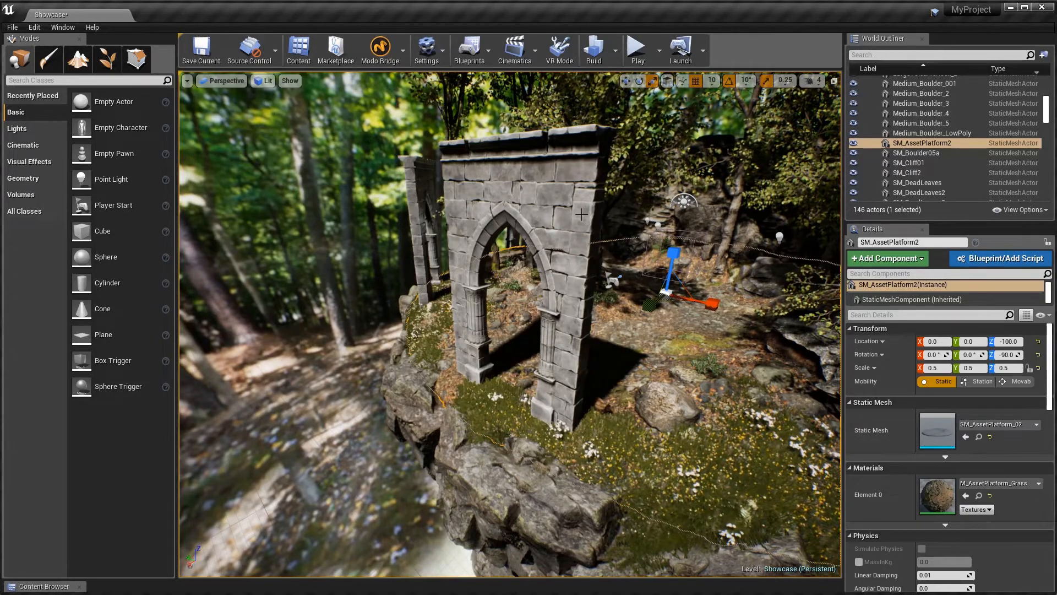
left_click(548, 208)
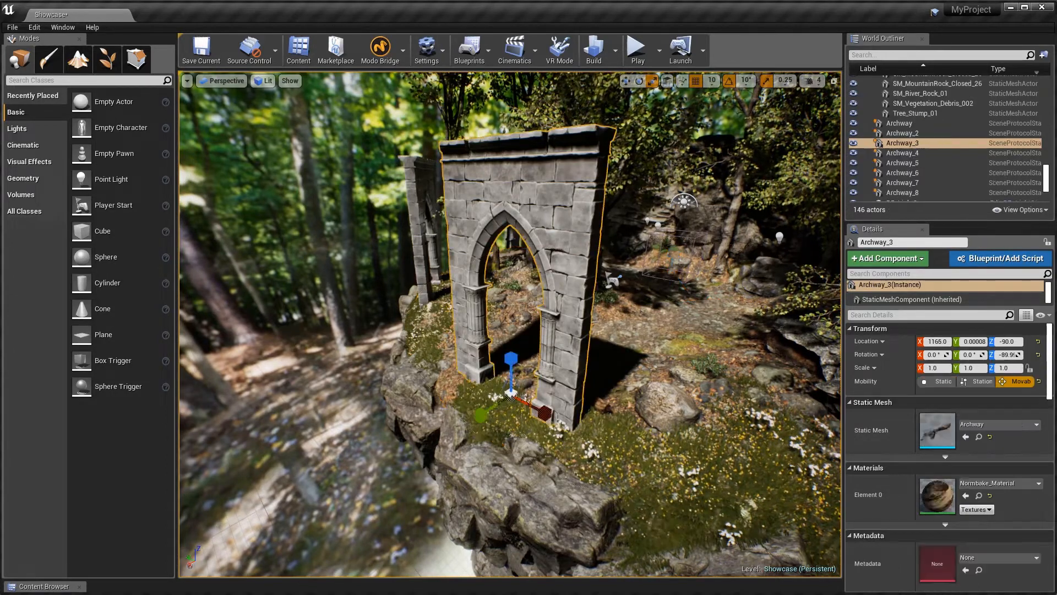
left_click(910, 126)
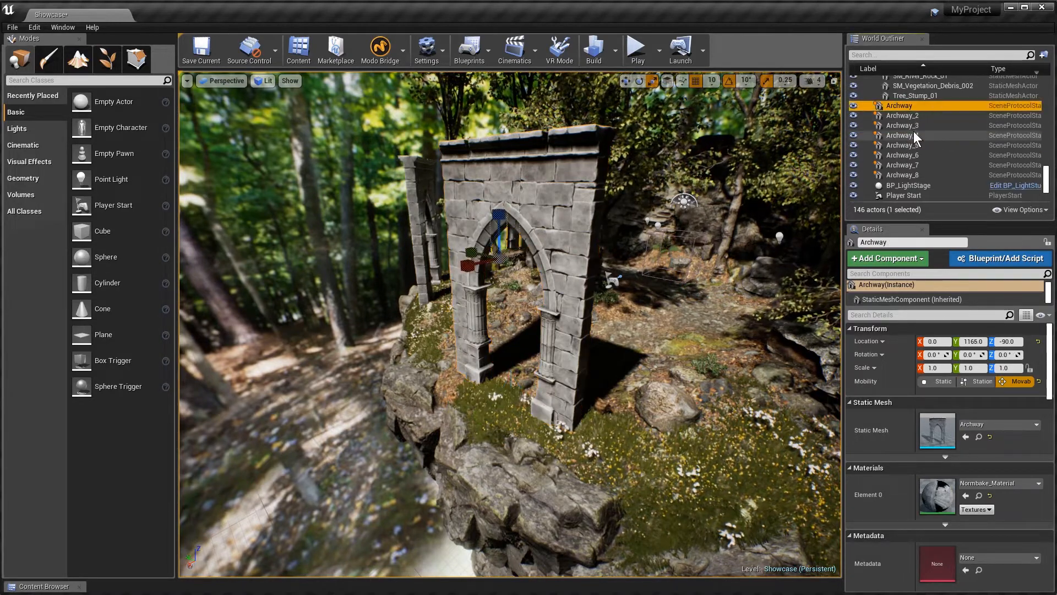
left_click(917, 176, "shift")
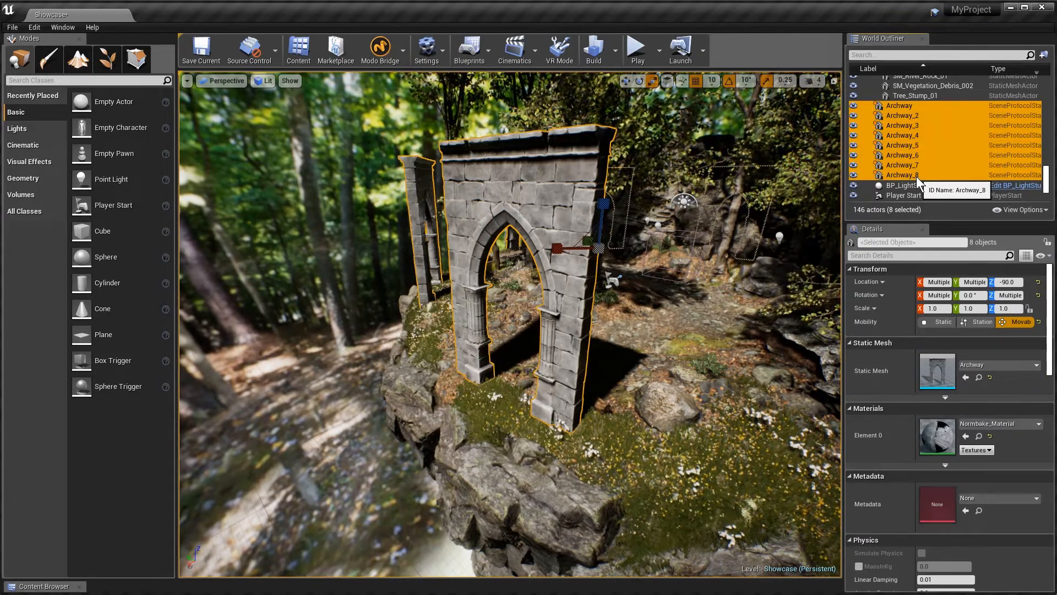
left_click(387, 47)
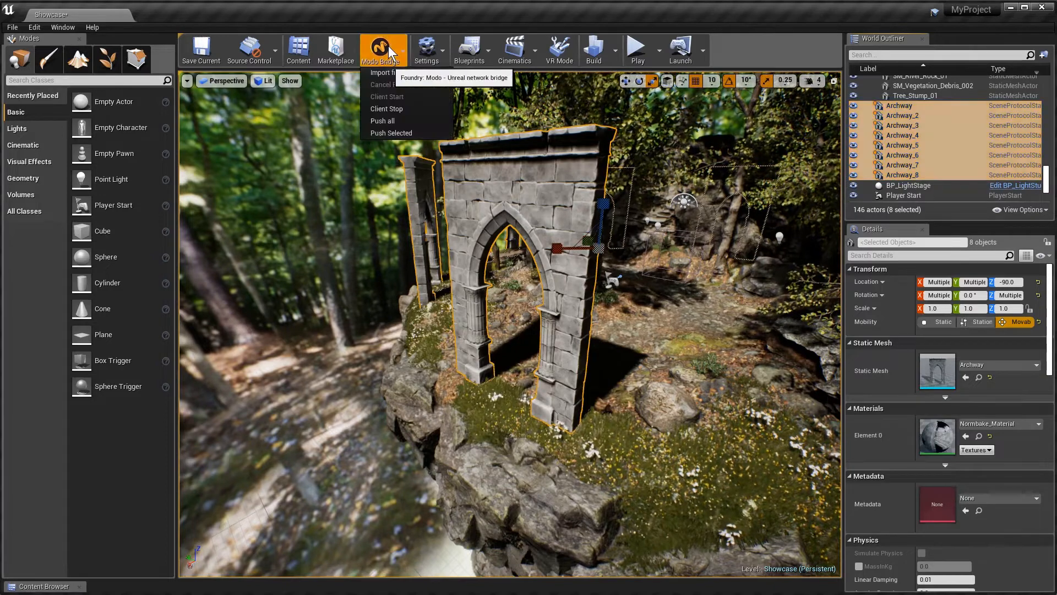
left_click(395, 131)
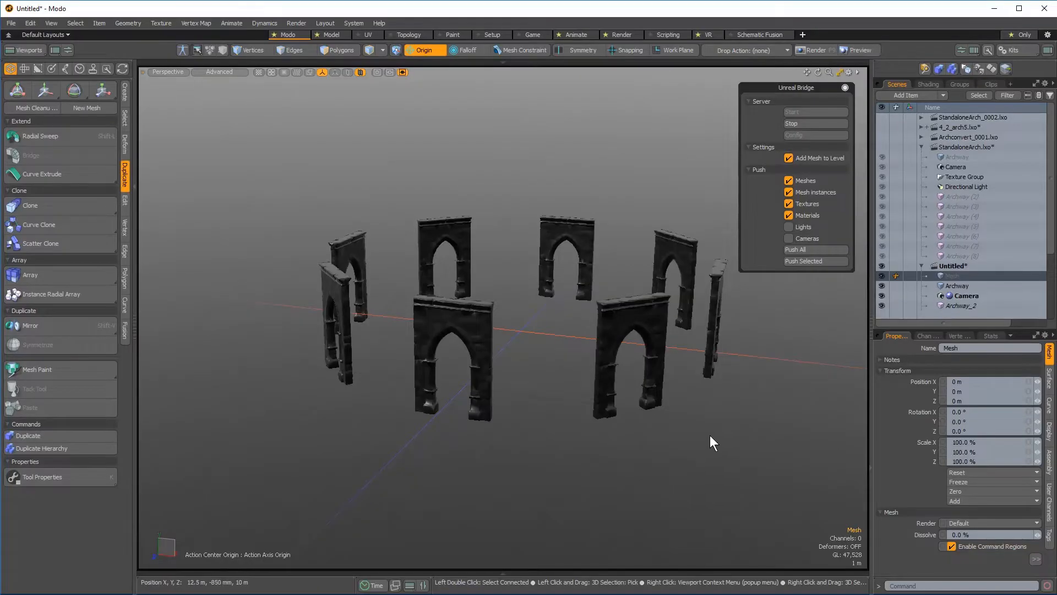
Step: In Modo, inspect the ring of received archways and delete the empty Mesh item from the Untitled scene
left_click_drag(602, 338, 435, 355, "alt")
left_click_drag(435, 356, 439, 333, "alt+shift")
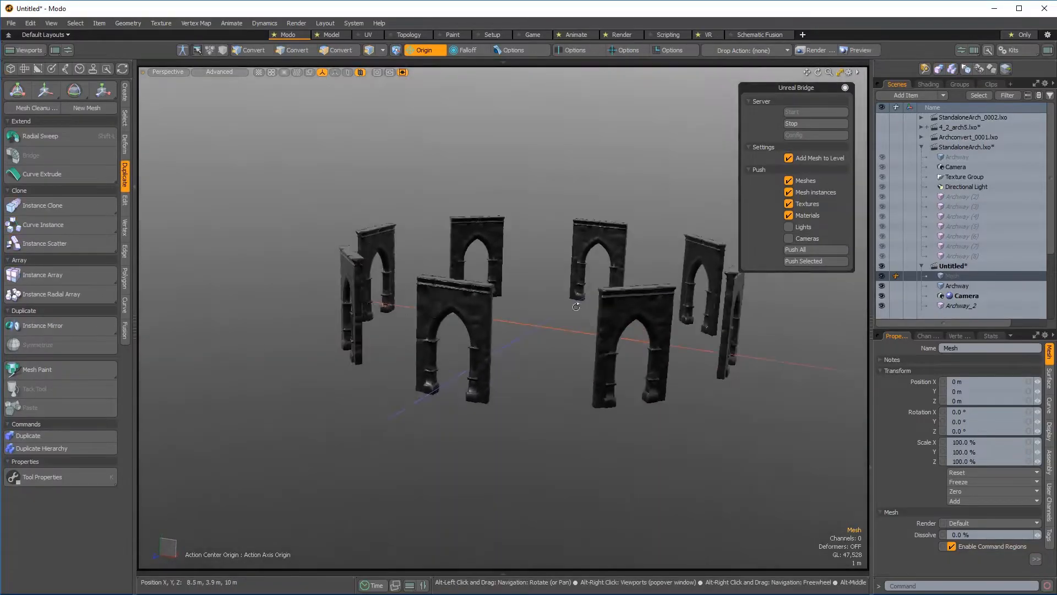
scroll(983, 242, "down", 3)
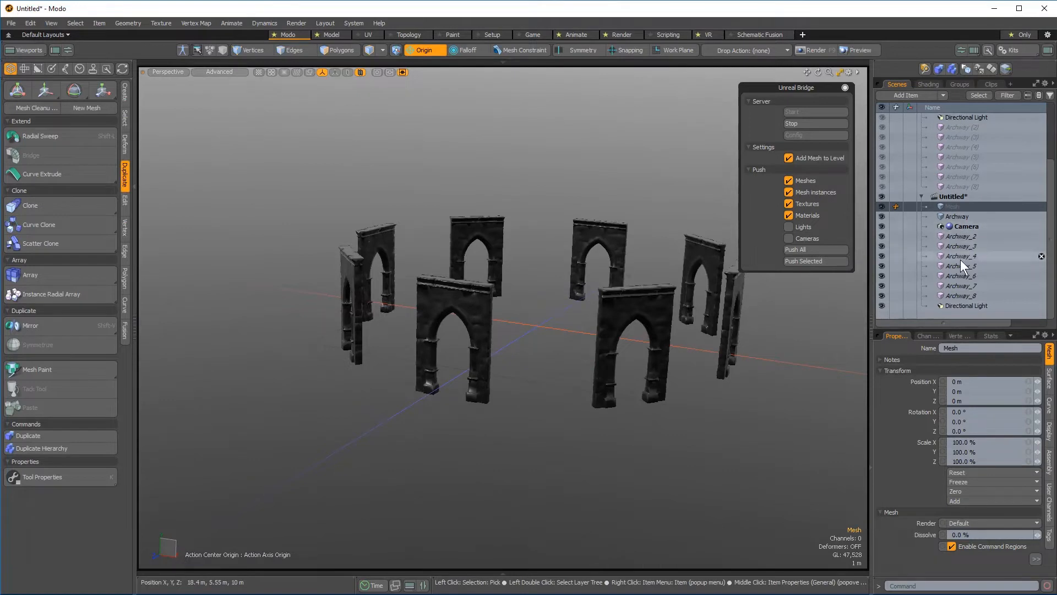
right_click(957, 208)
left_click(943, 426)
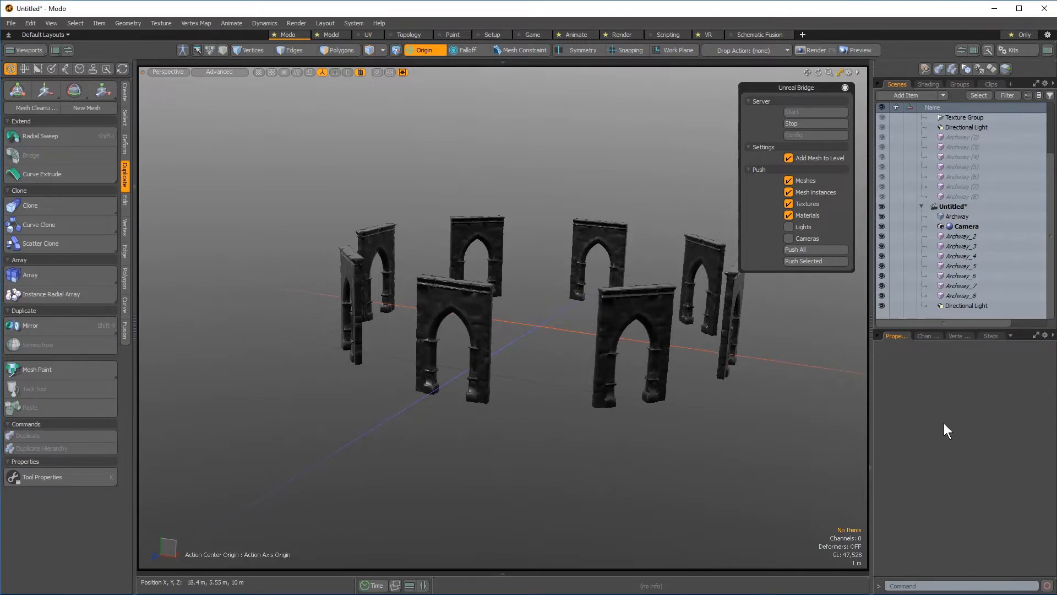
Step: Select the Archway mesh in the Untitled scene and frame it close up in the Top view
left_click(953, 217)
mouse_move(410, 375)
left_mouse_down("alt")
mouse_move(418, 364)
mouse_move(424, 386)
left_mouse_up("alt")
right_click(424, 386, "alt")
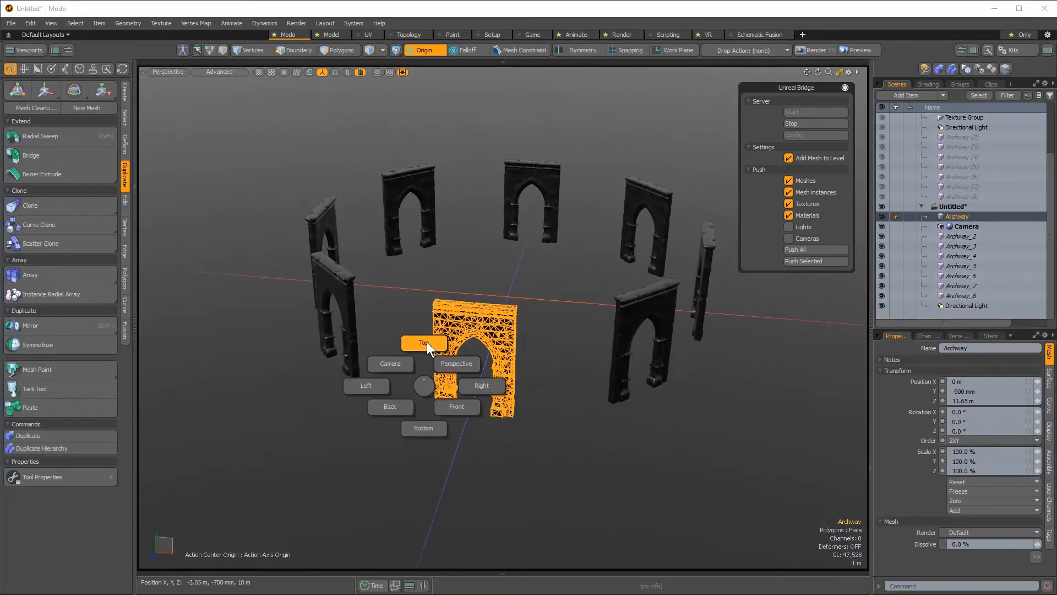
left_click(427, 342)
left_click_drag(489, 366, 487, 324, "alt+shift")
mouse_move(487, 324)
left_mouse_down("ctrl+alt")
mouse_move(560, 305)
mouse_move(664, 302)
mouse_move(487, 343)
mouse_move(521, 339)
mouse_move(581, 358)
left_mouse_up("ctrl+alt")
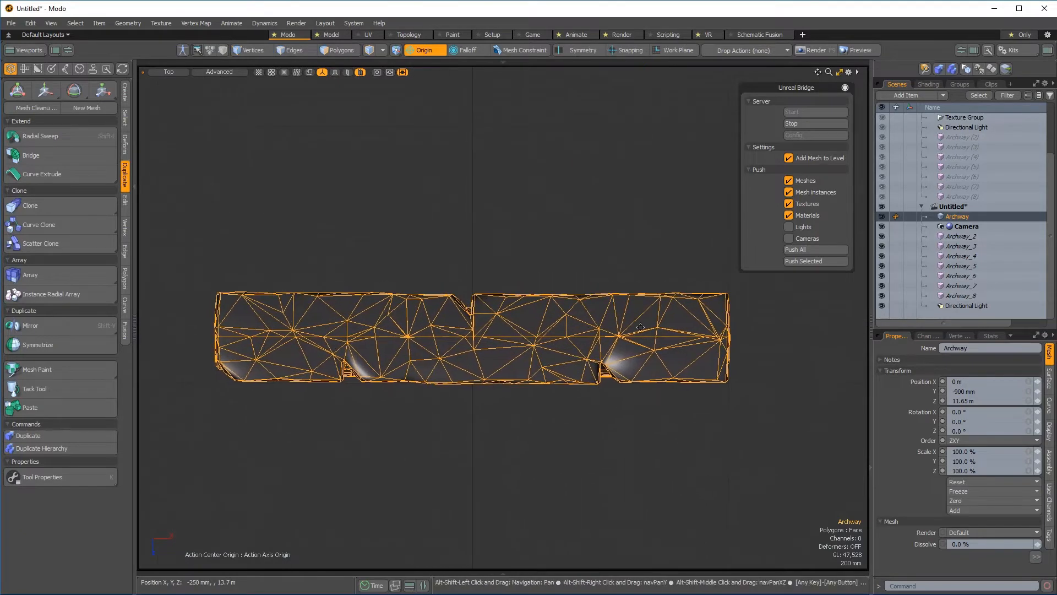
Step: Show the shader tree and expand the external StandaloneArch material to examine its contents
left_click(927, 84)
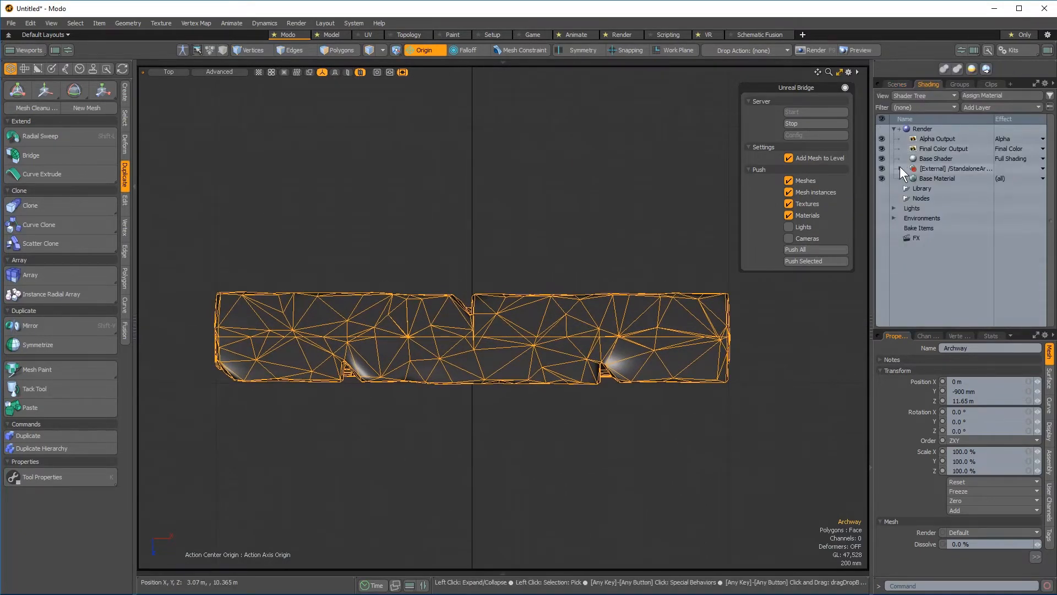
left_click(900, 167)
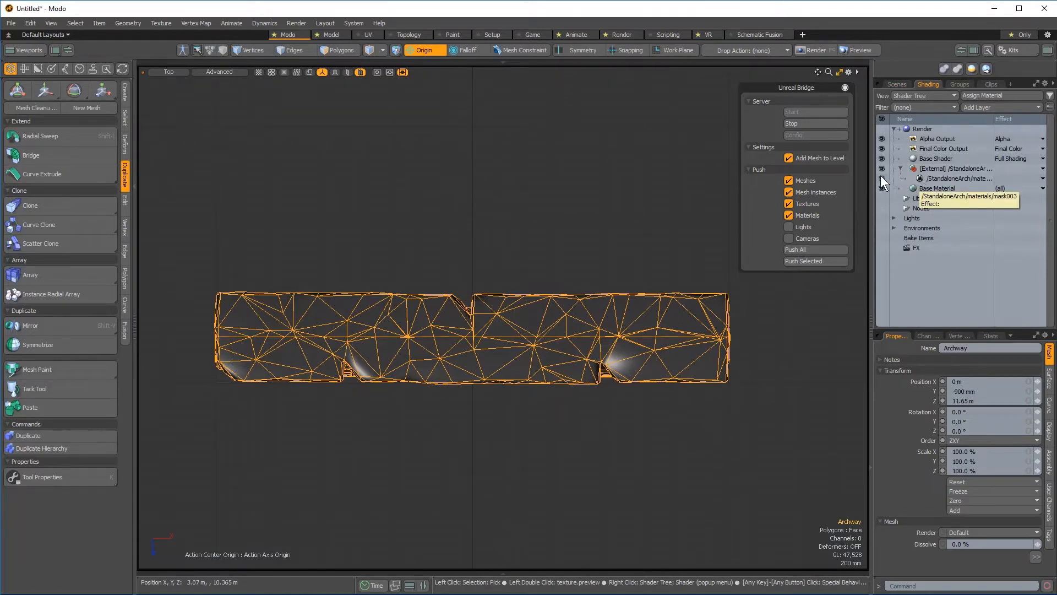
Step: In Polygons mode, use Bend from the archway's center to curve its +X half slightly toward the middle of the ring
left_click(125, 141)
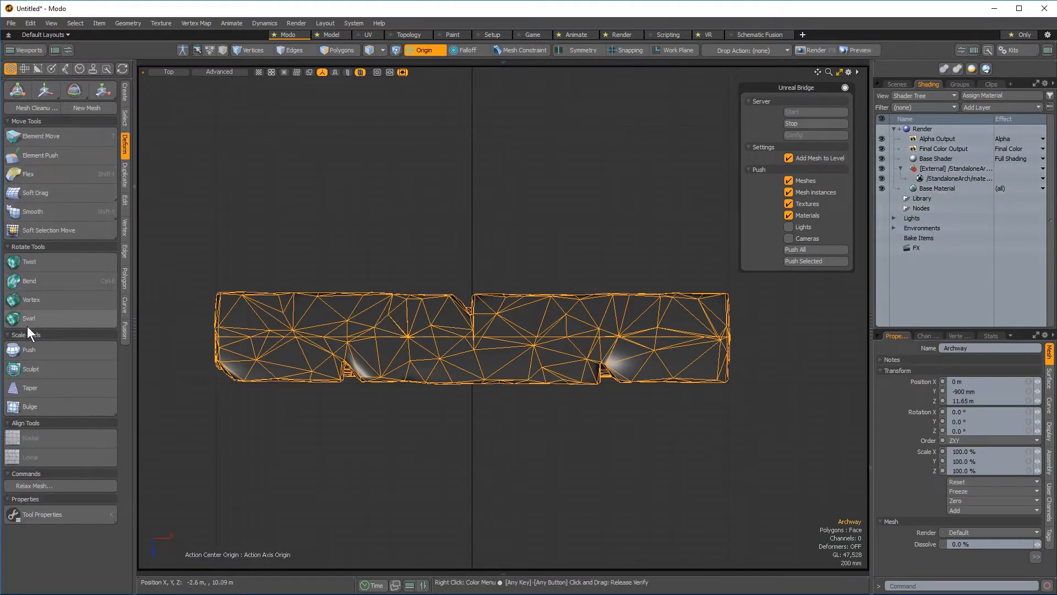
left_click(44, 279)
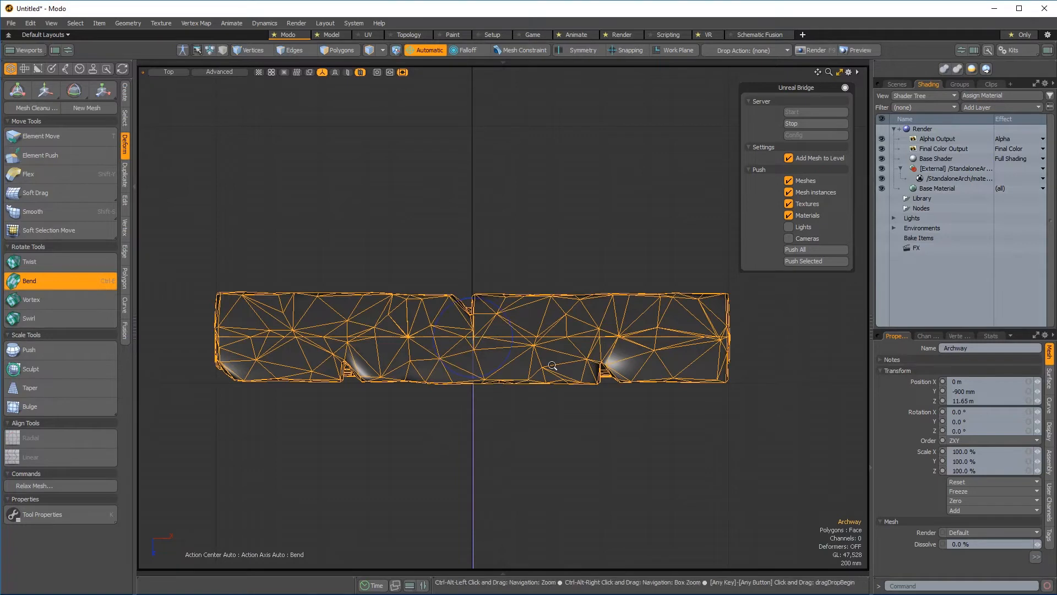
scroll(533, 325, "down", 3)
left_click(334, 50)
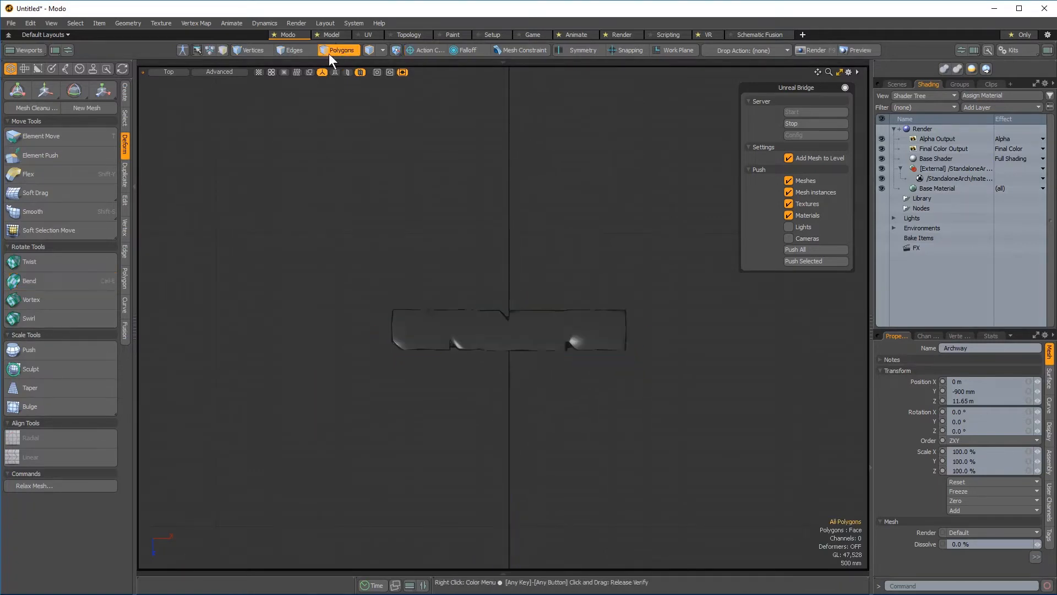
left_click(509, 332)
left_click_drag(484, 303, 478, 309)
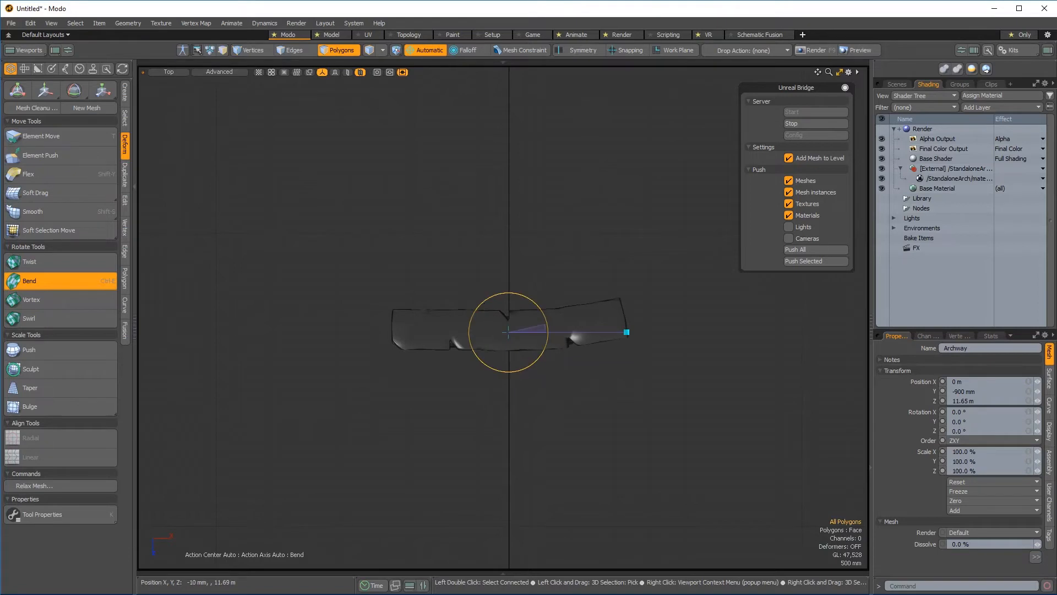
key("q")
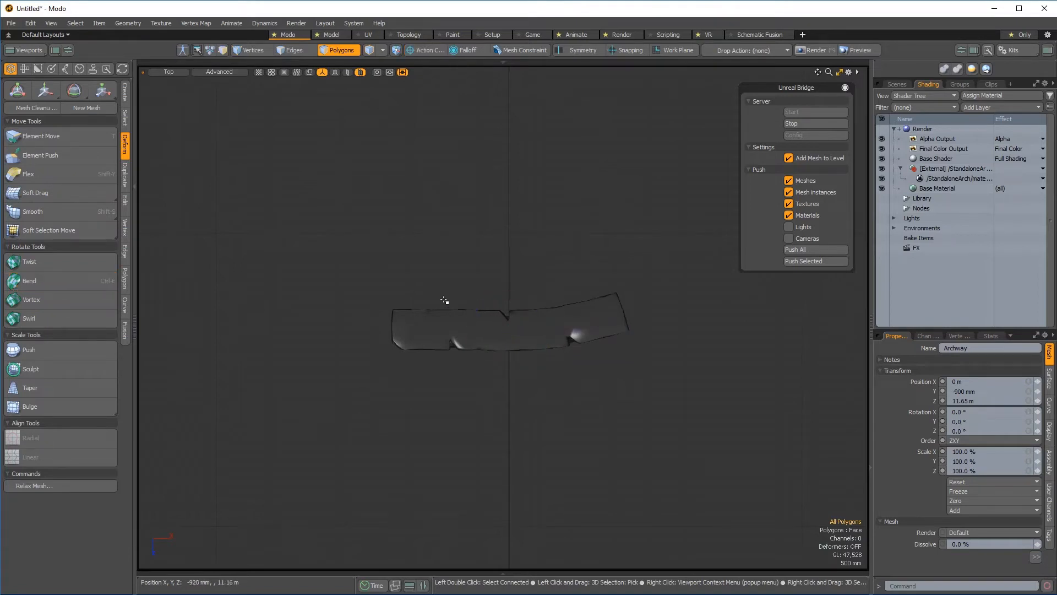
Step: Bend the archway's -X half from its center by a matching amount to make the curve symmetrical
left_click(76, 282)
left_click(508, 328)
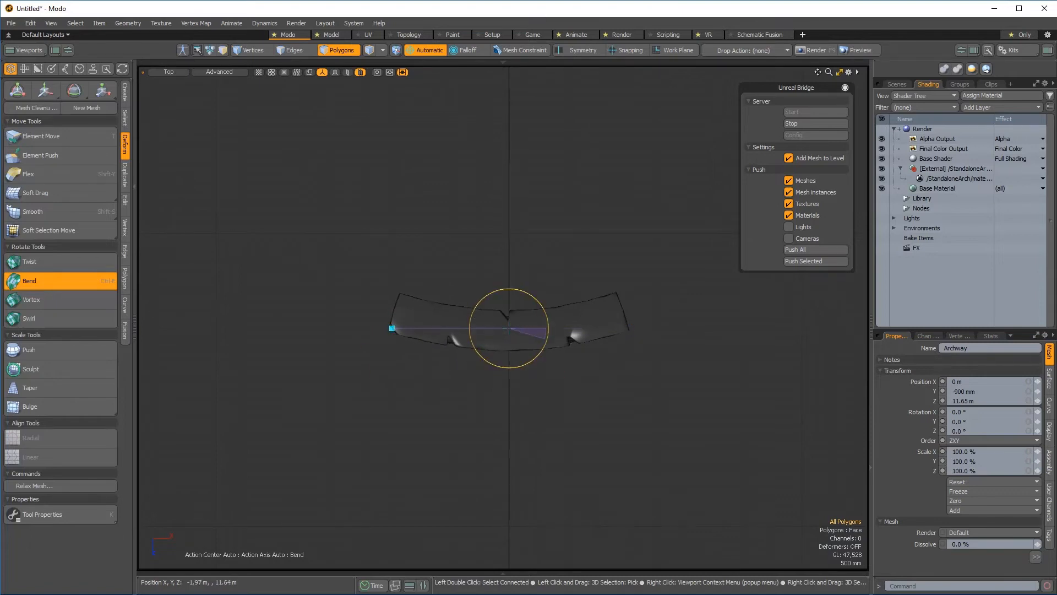
key("q")
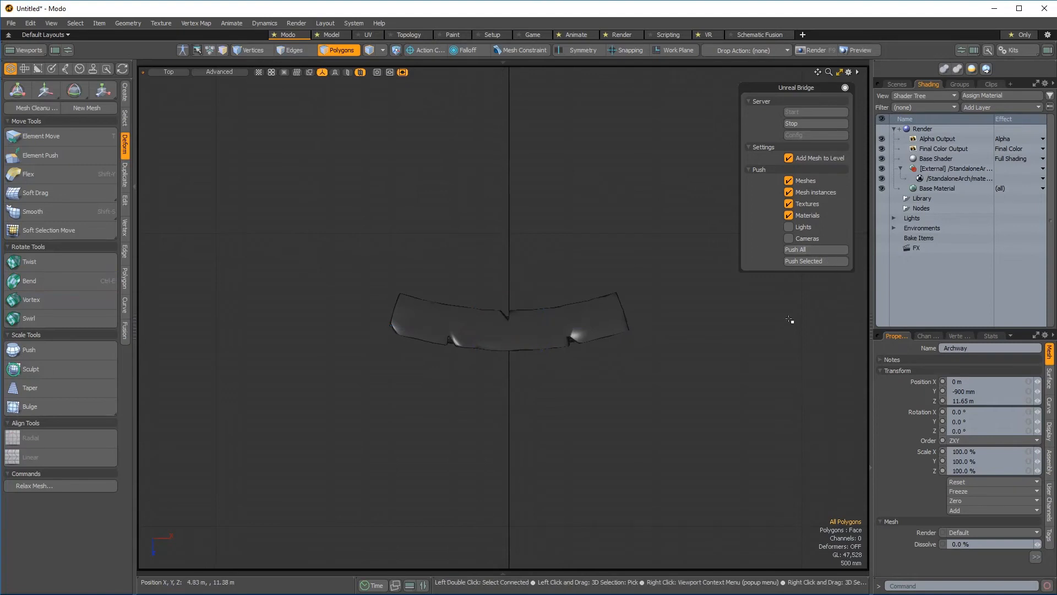
Step: Push all items through the Unreal Bridge, and switch to Unreal Editor to inspect the archways in the level
left_click(806, 250)
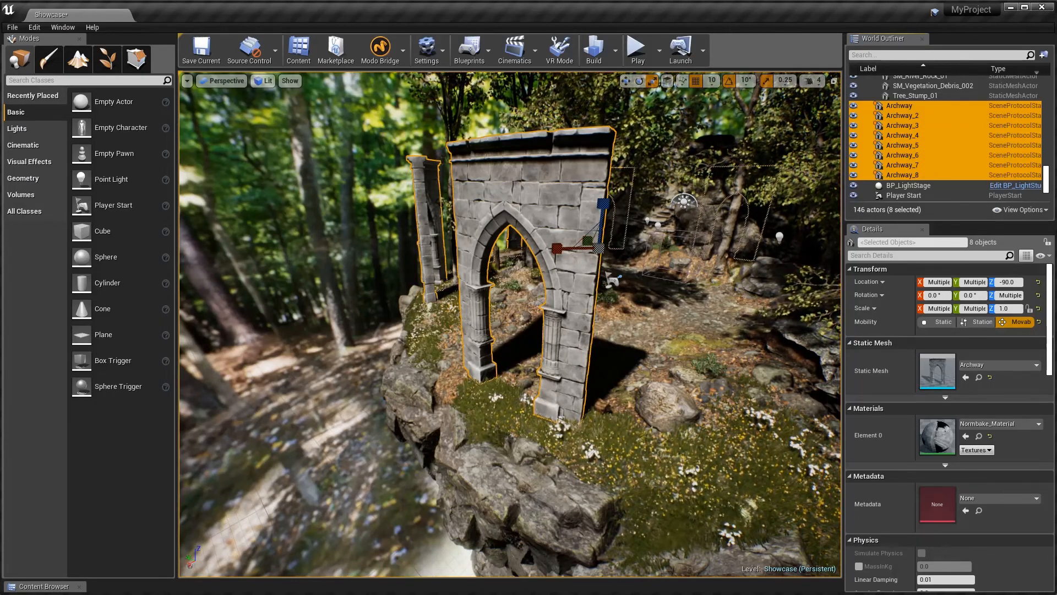
left_click(393, 327)
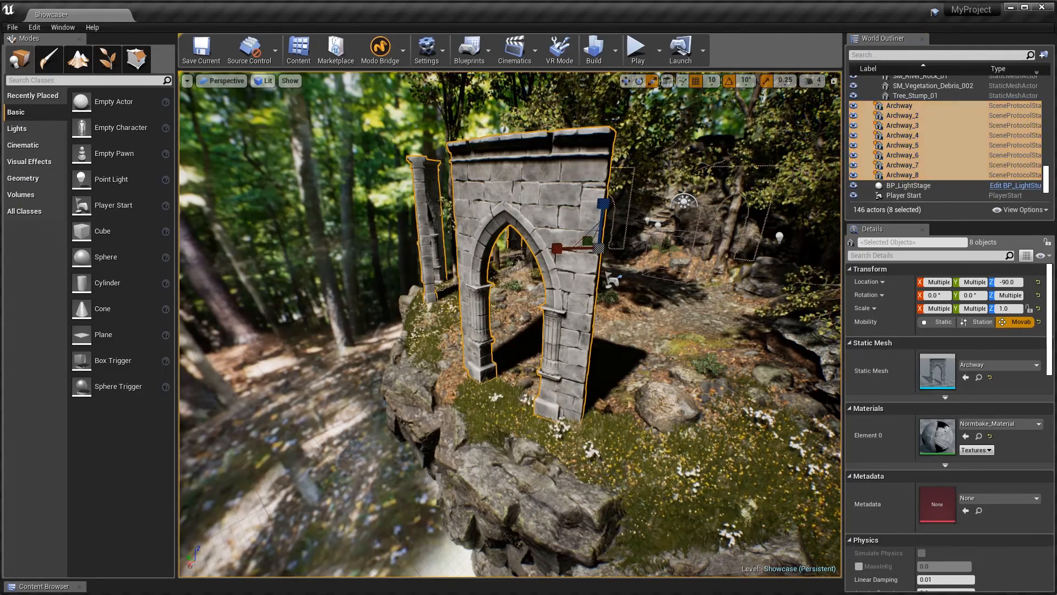
left_click_drag(393, 328, 738, 330, "alt")
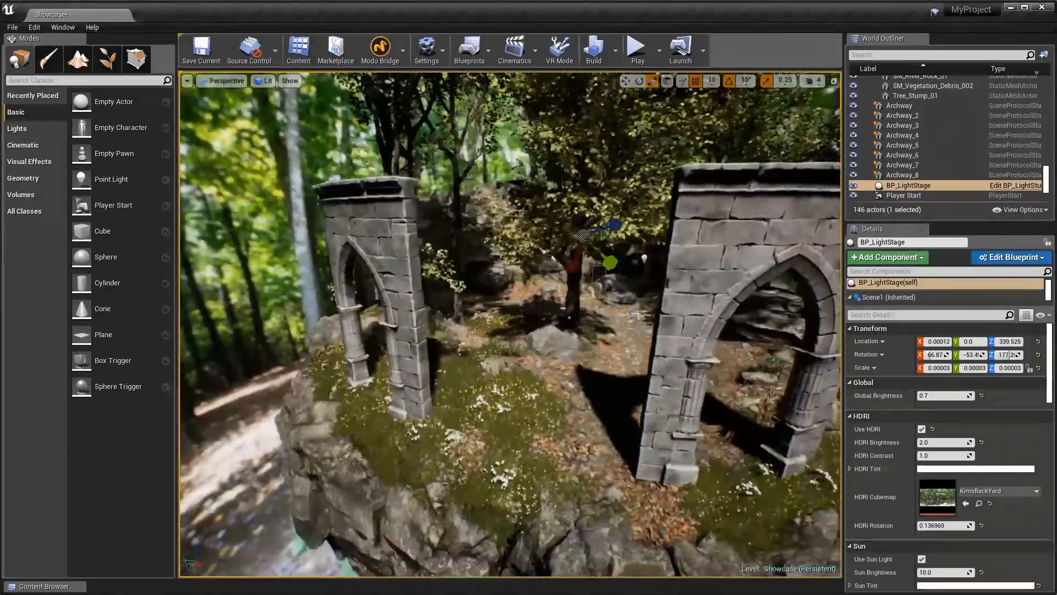